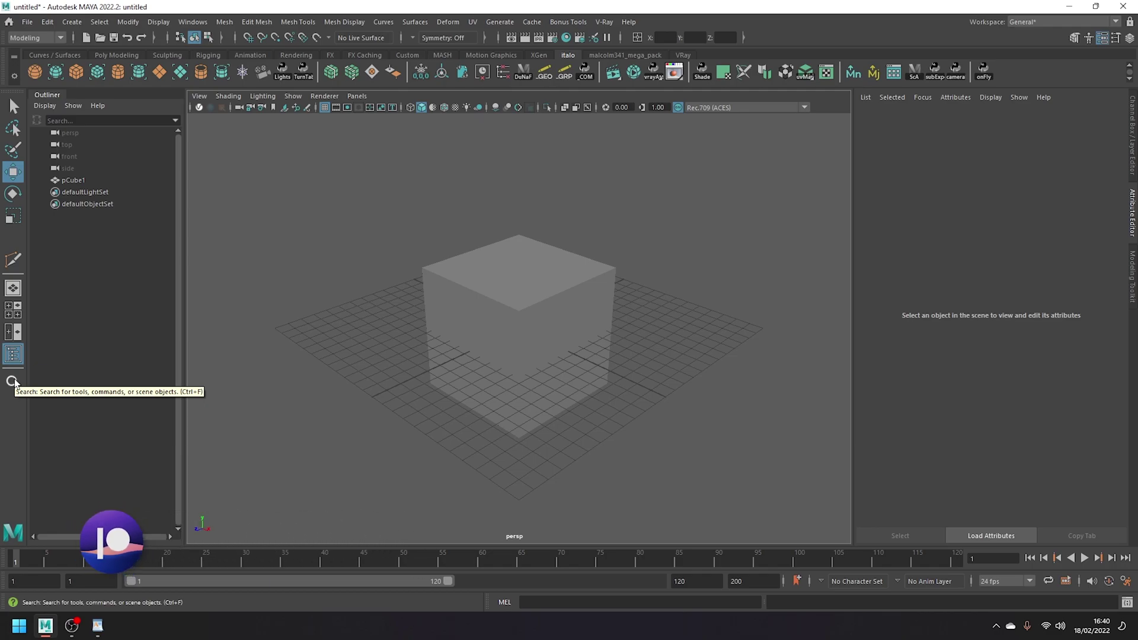
Find Multi-Cut by searching 'multi' and slice a diagonal edge line across the cube
key(ctrl+f)
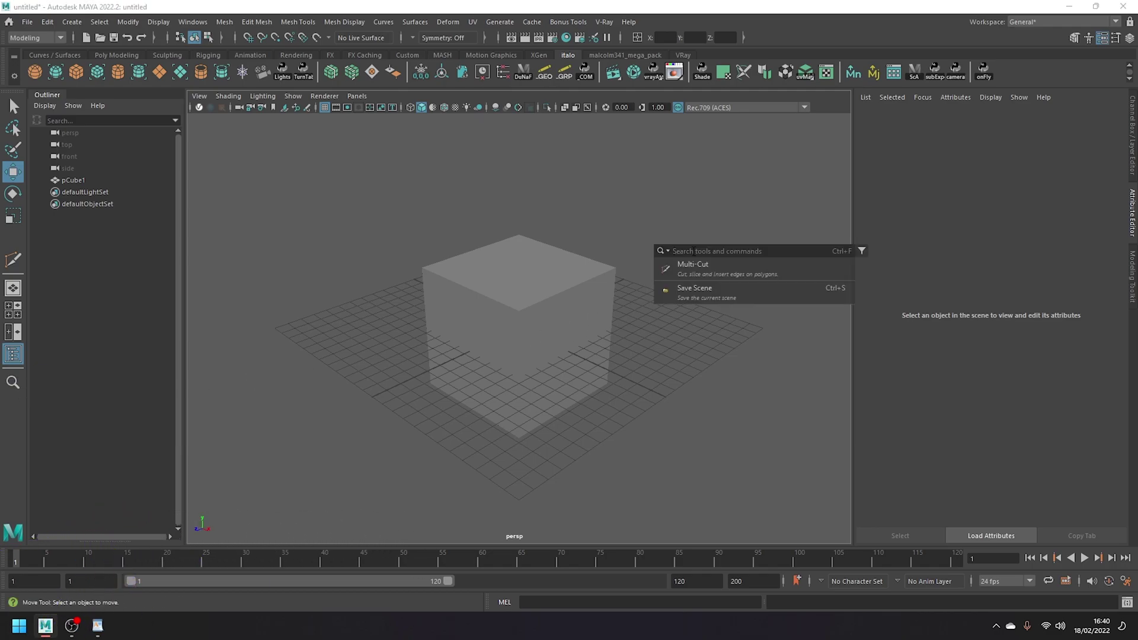
text(multi)
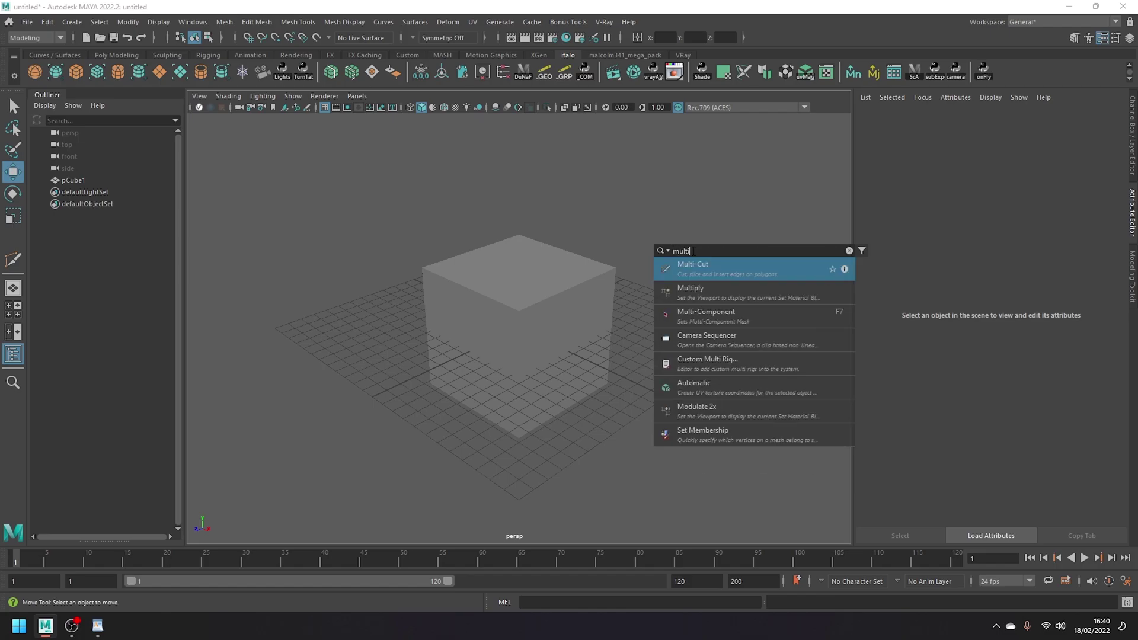
key(Return)
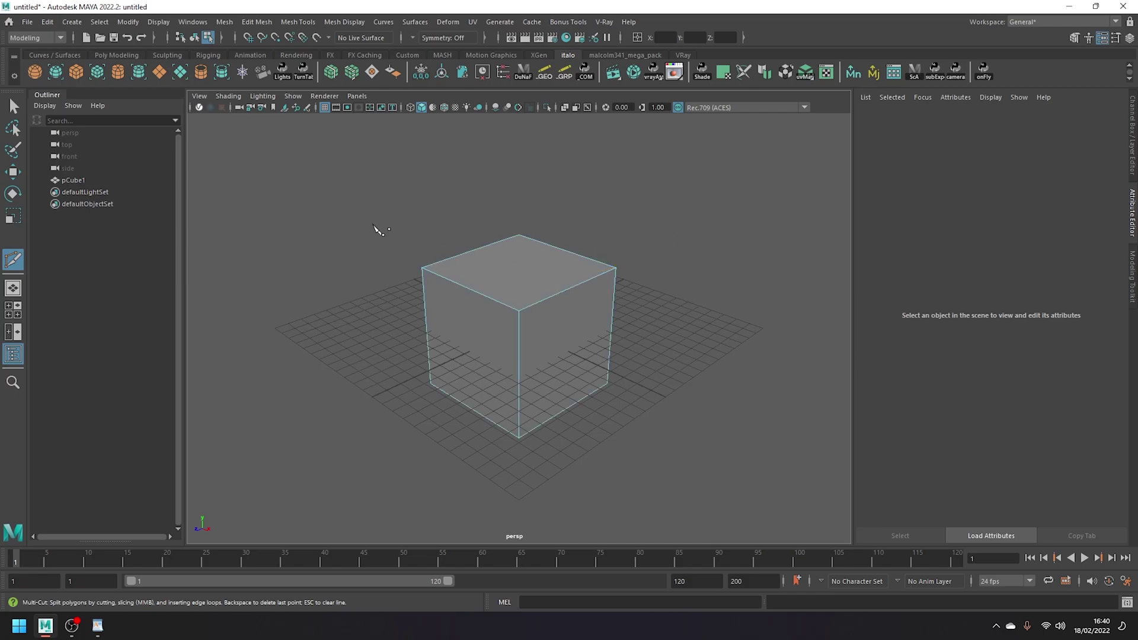
drag(361, 214, 673, 419)
drag(709, 235, 385, 415)
key(ctrl+f)
mouse_move(440, 428)
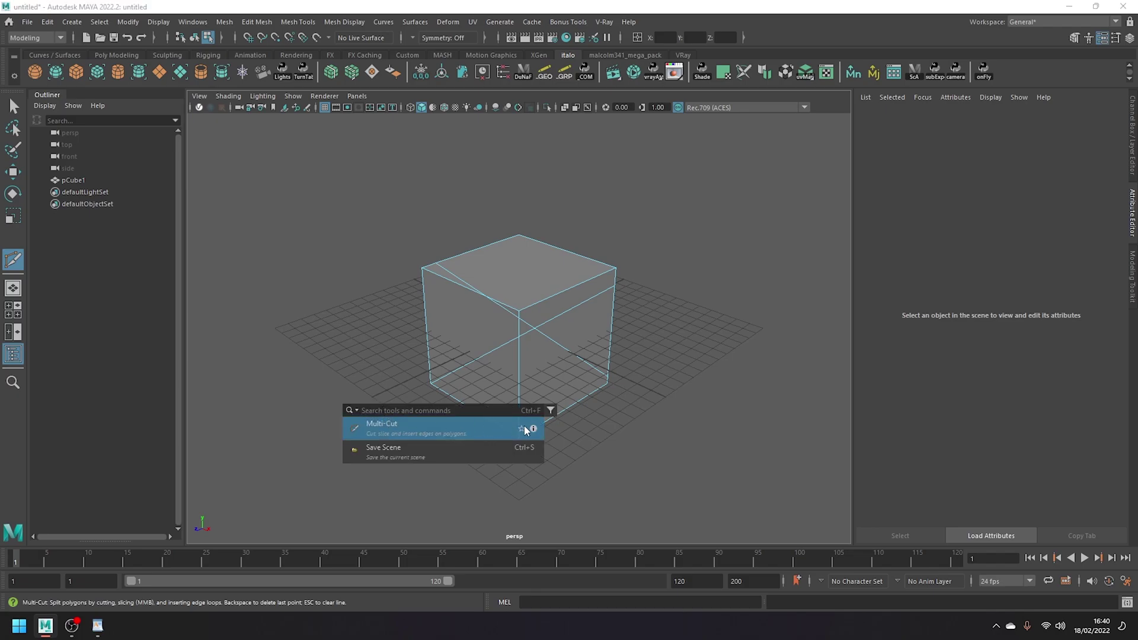
click(533, 429)
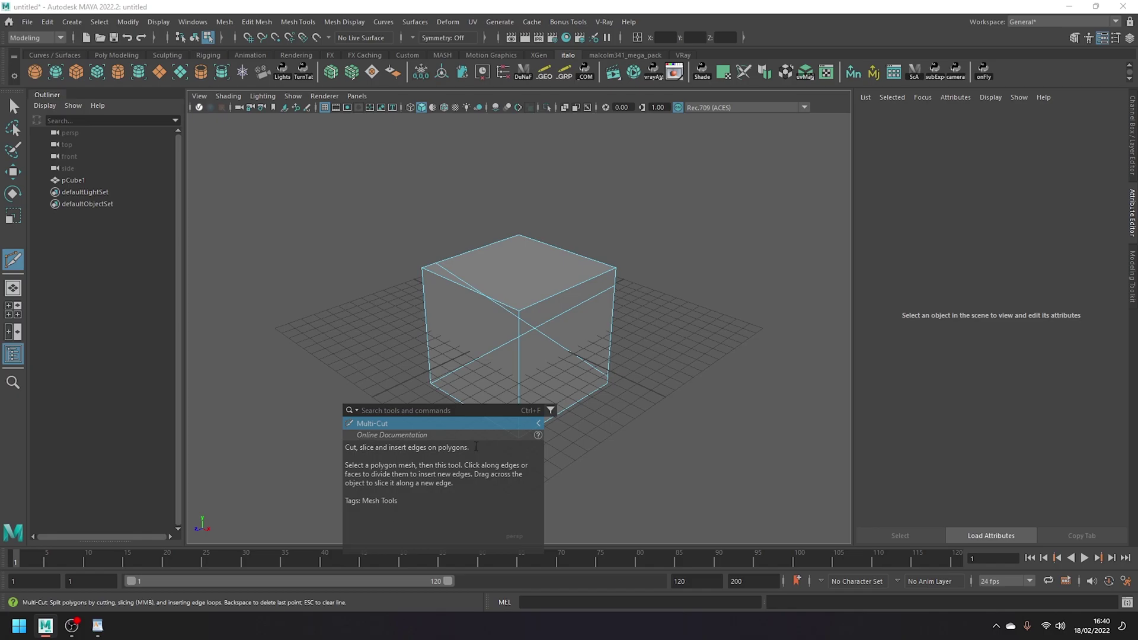
click(537, 435)
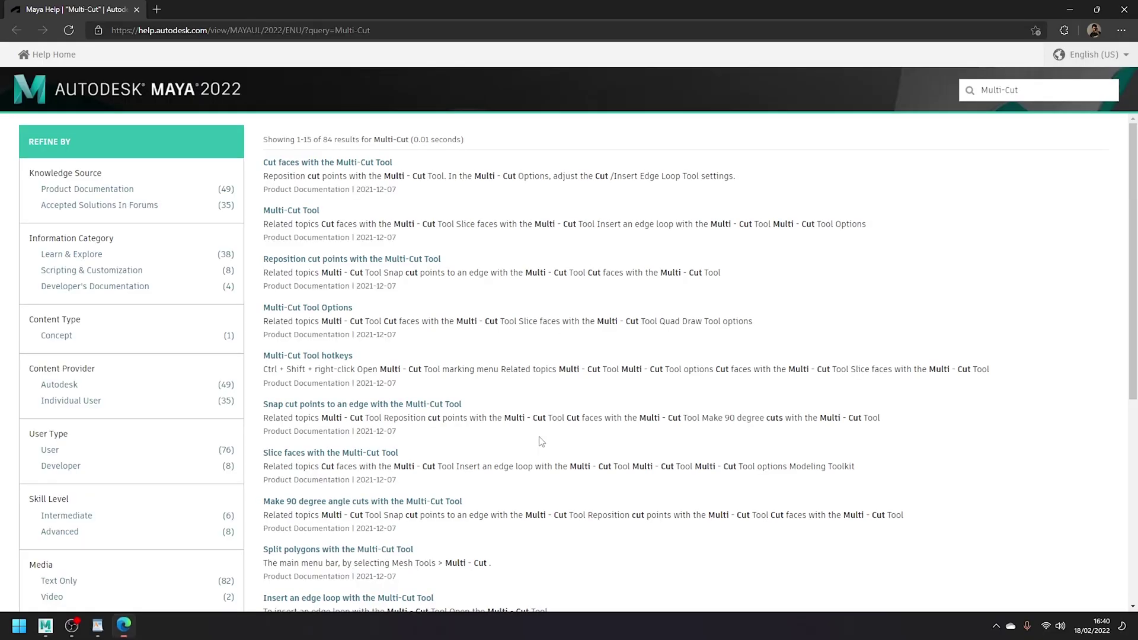
click(294, 211)
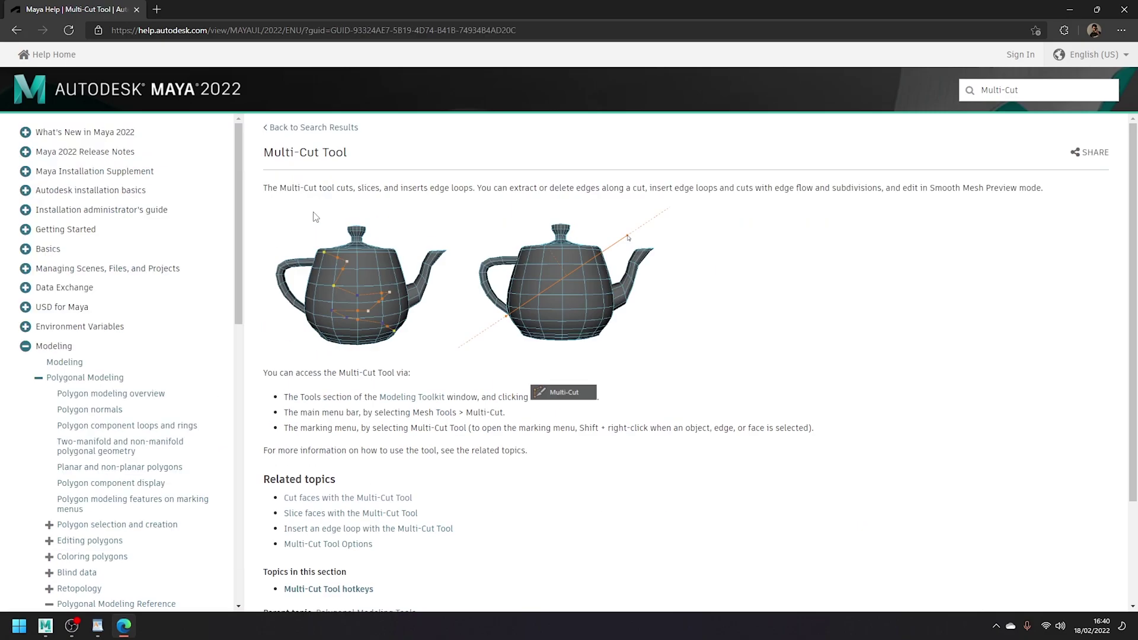
scroll(320, 222, down, 3)
scroll(381, 292, down, 3)
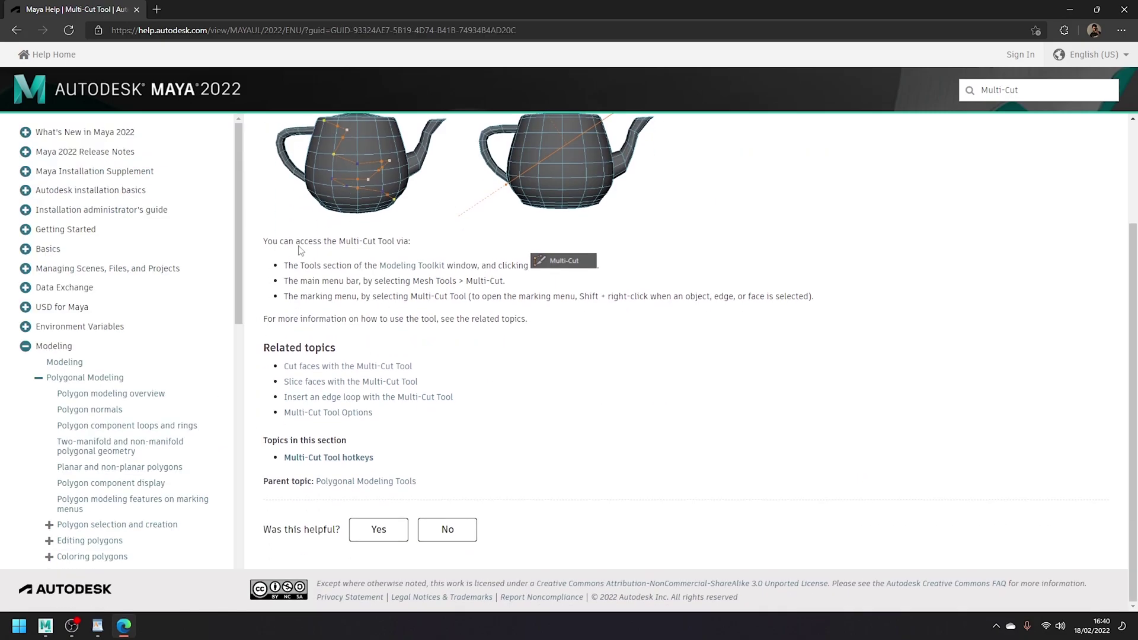
click(135, 9)
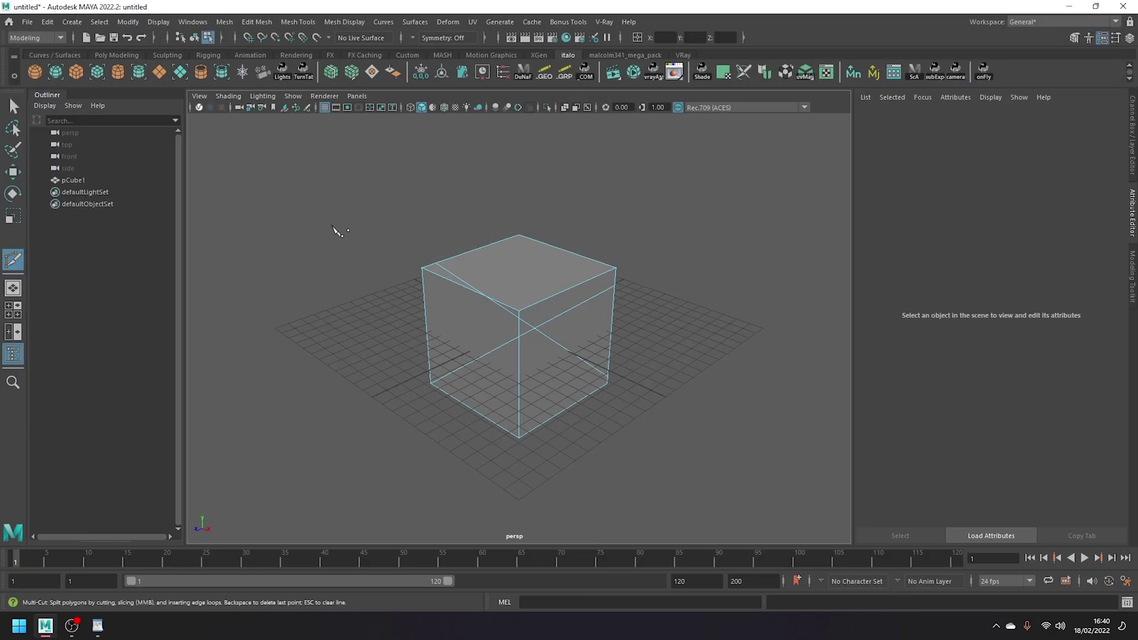
Reopen the search and show its mode list: Search, Select, MEL and Python
key(ctrl+f)
click(303, 228)
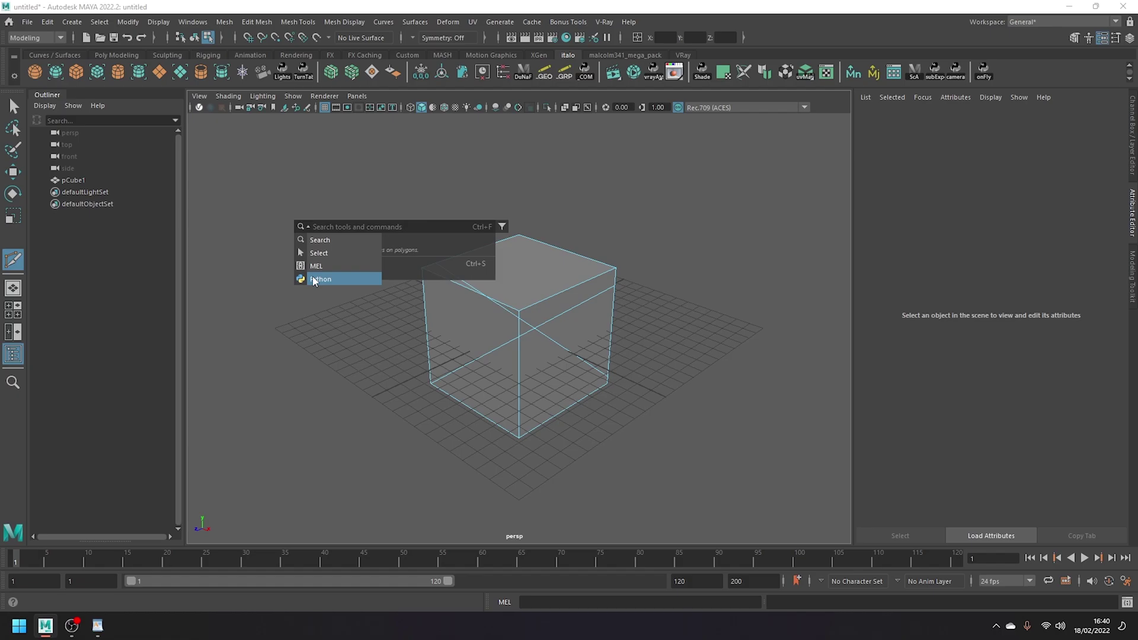
Use Select mode to find and select pCube1 by typing 'cube', then close the search
click(333, 254)
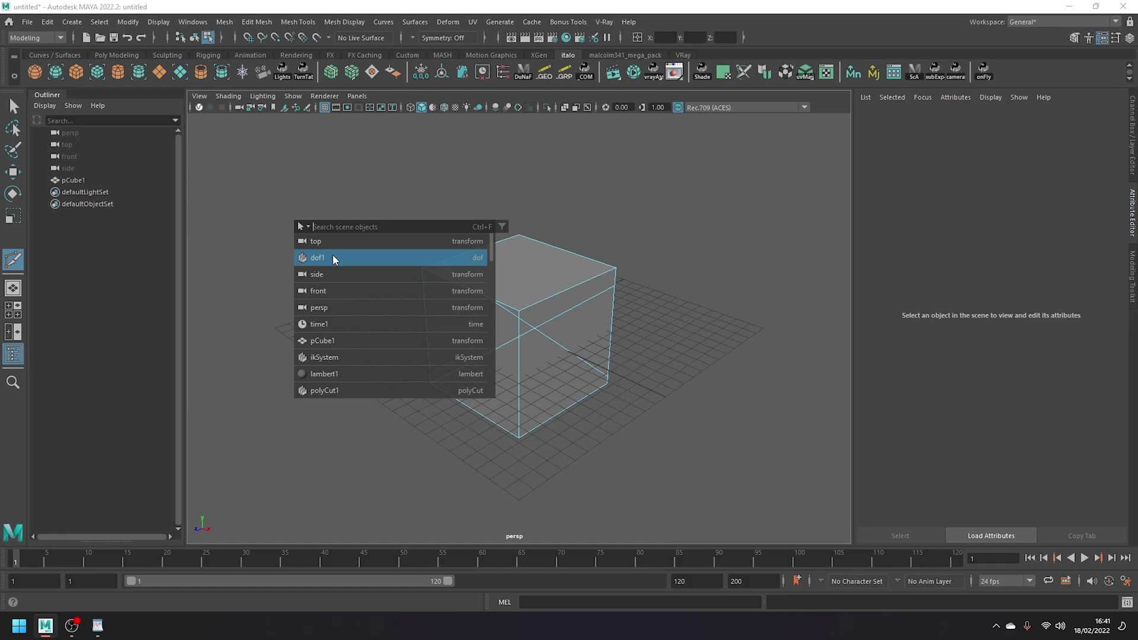
scroll(333, 255, down, 5)
scroll(378, 317, down, 5)
scroll(390, 324, down, 1)
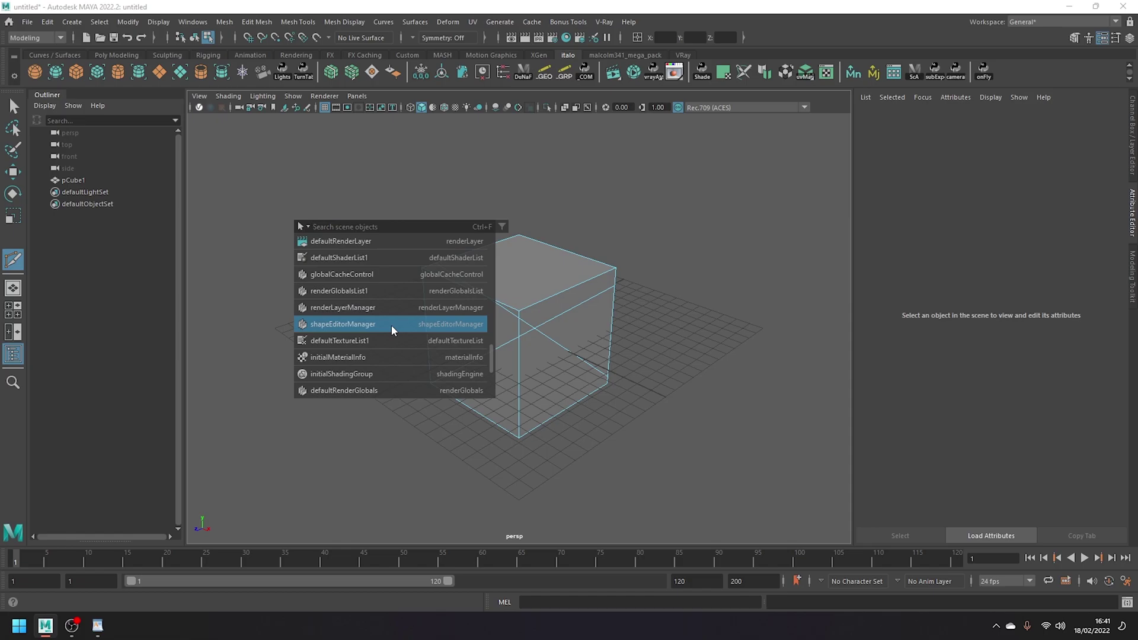
text(cube)
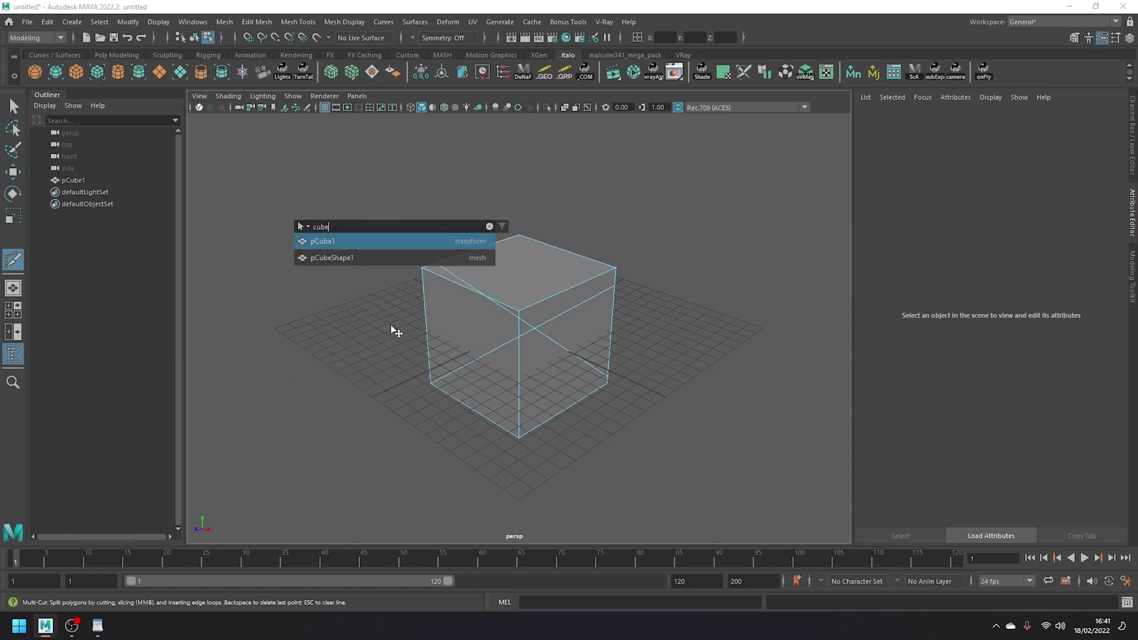
key(Return)
key(ctrl+f)
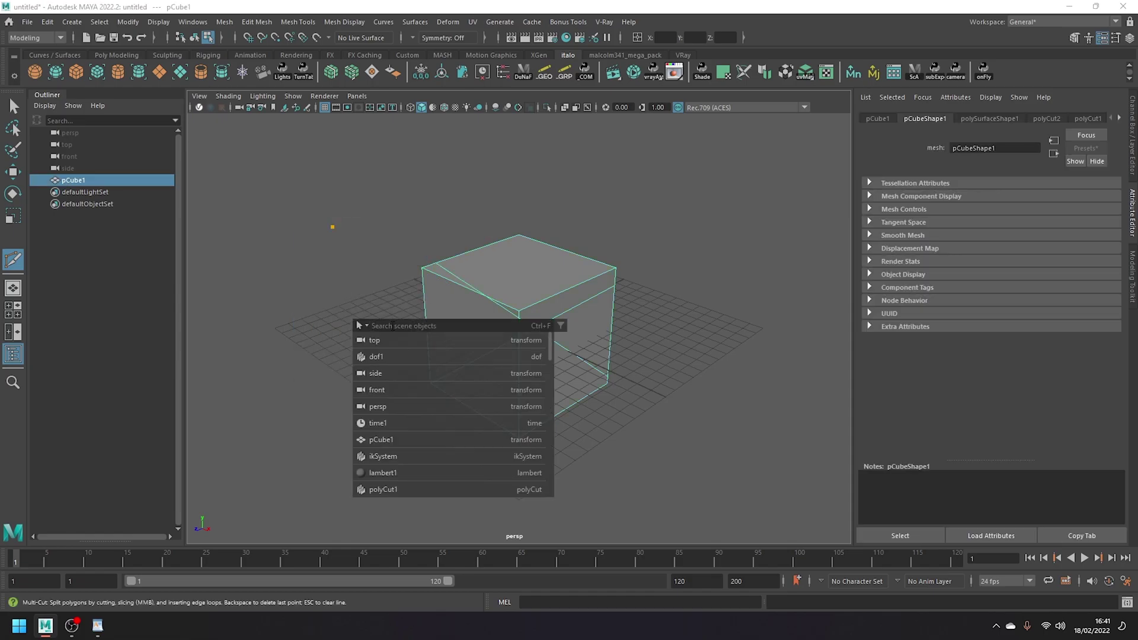
click(384, 471)
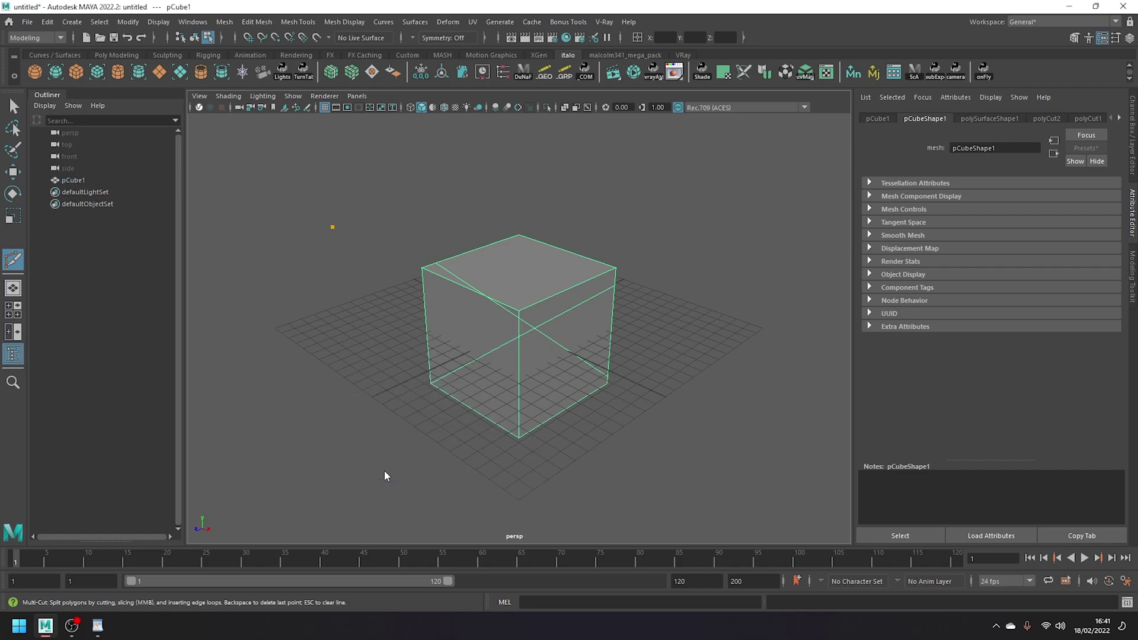